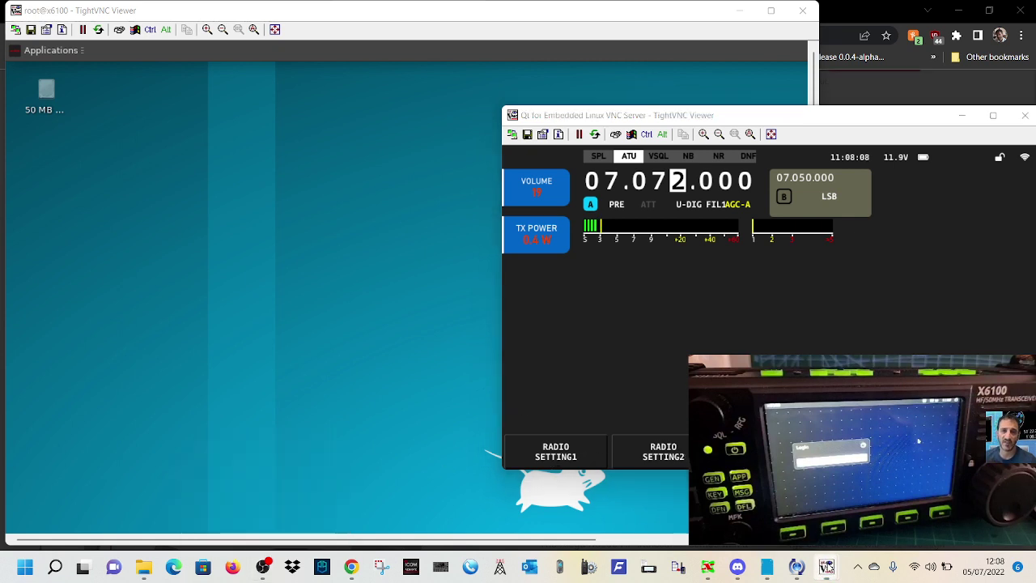
Bring the root@x6100 desktop session to the front, maximize it, and look over the status indicators beside its clock.
left_click(639, 317)
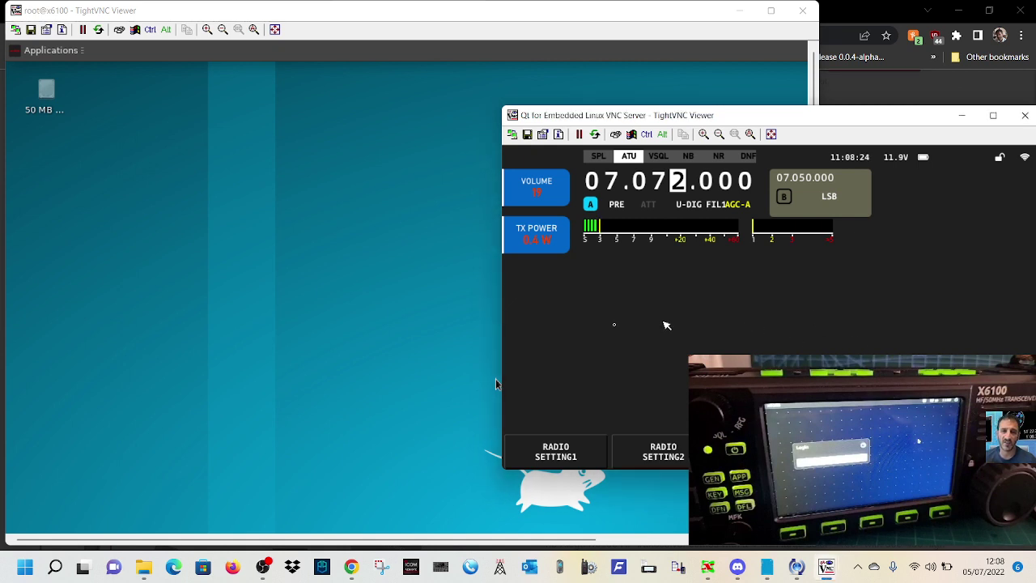
left_click(400, 86)
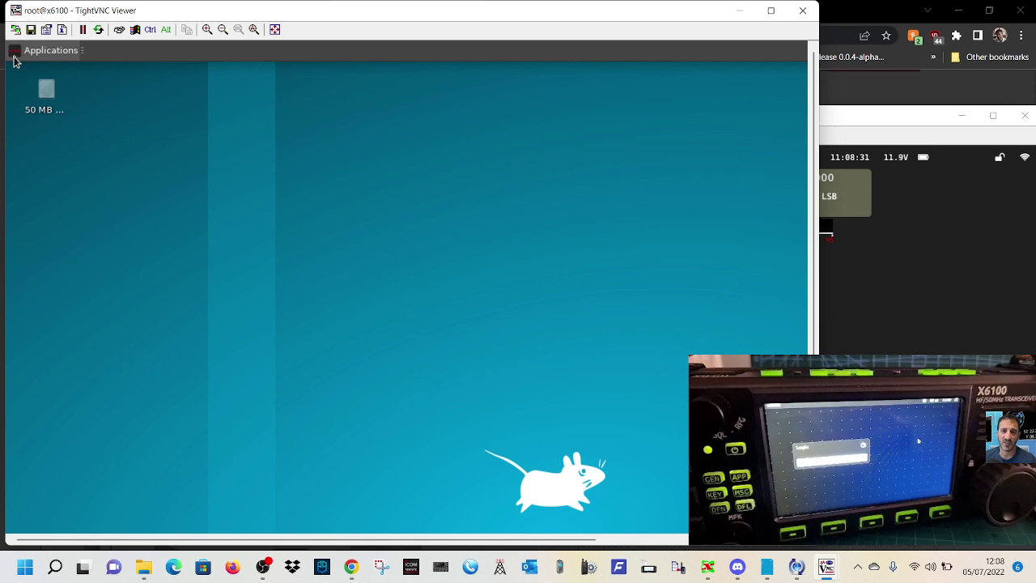
left_click(772, 12)
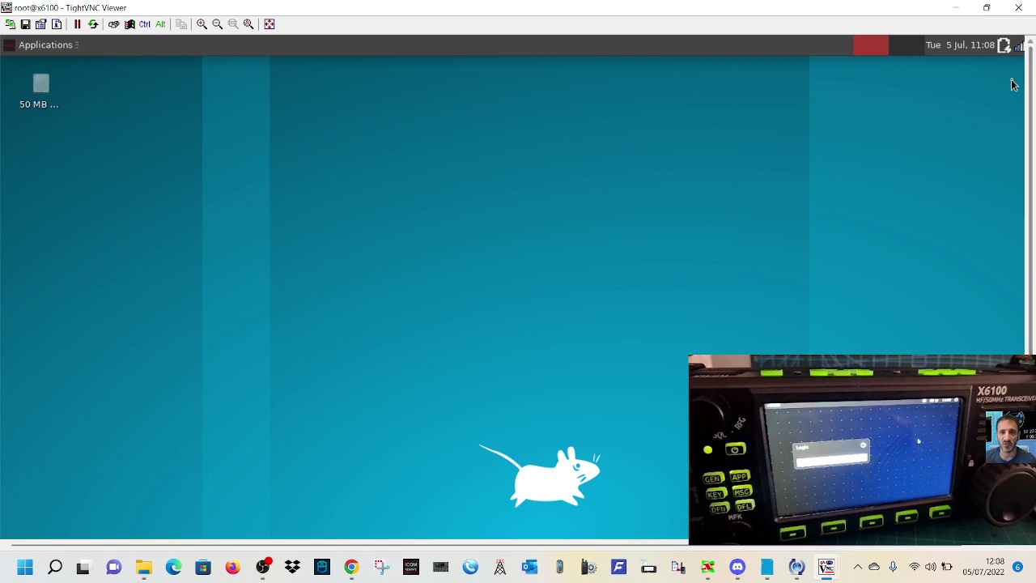
mouse_move(1021, 50)
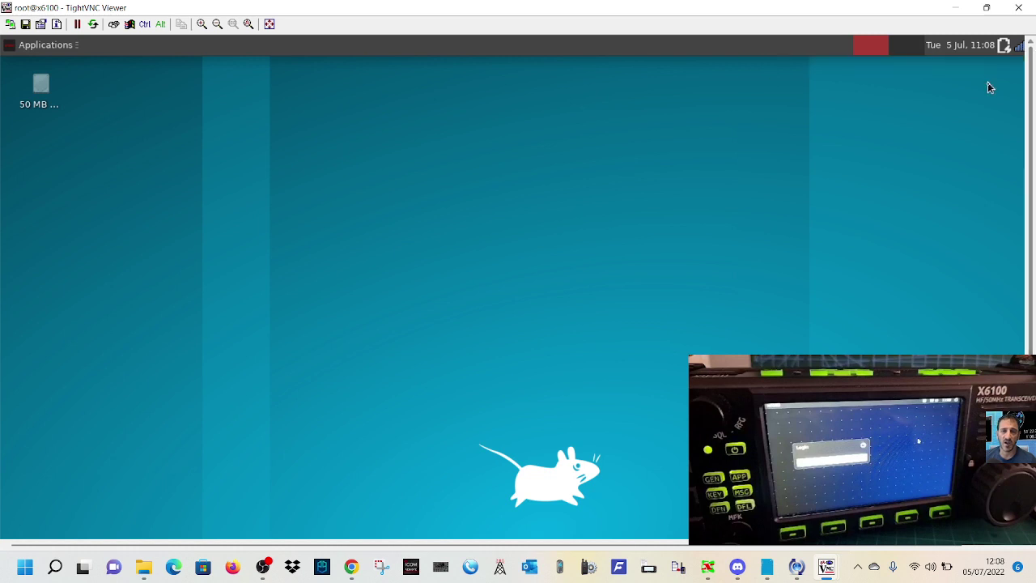
scroll(919, 546, "right", 1)
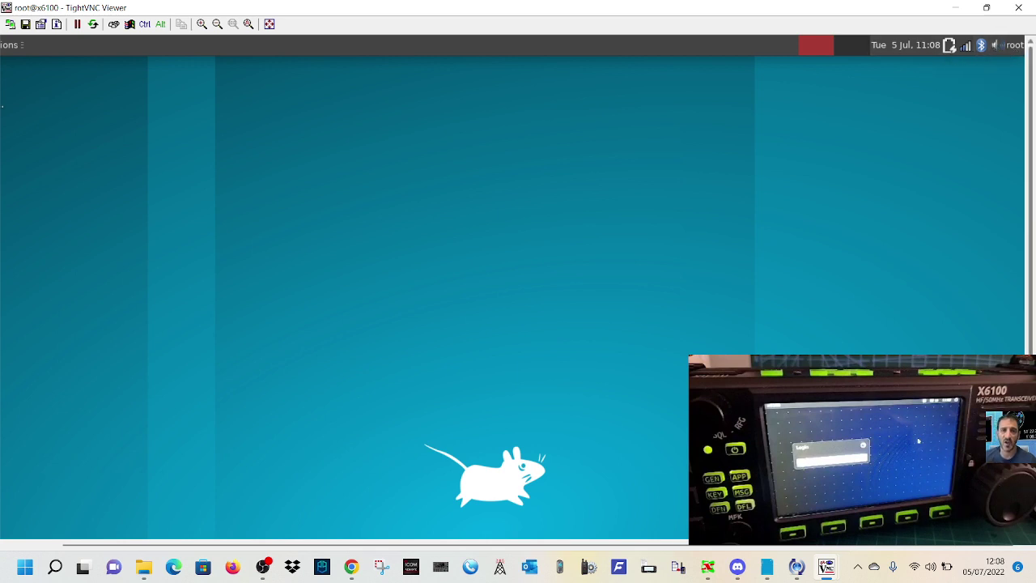
scroll(81, 130, "left", 2)
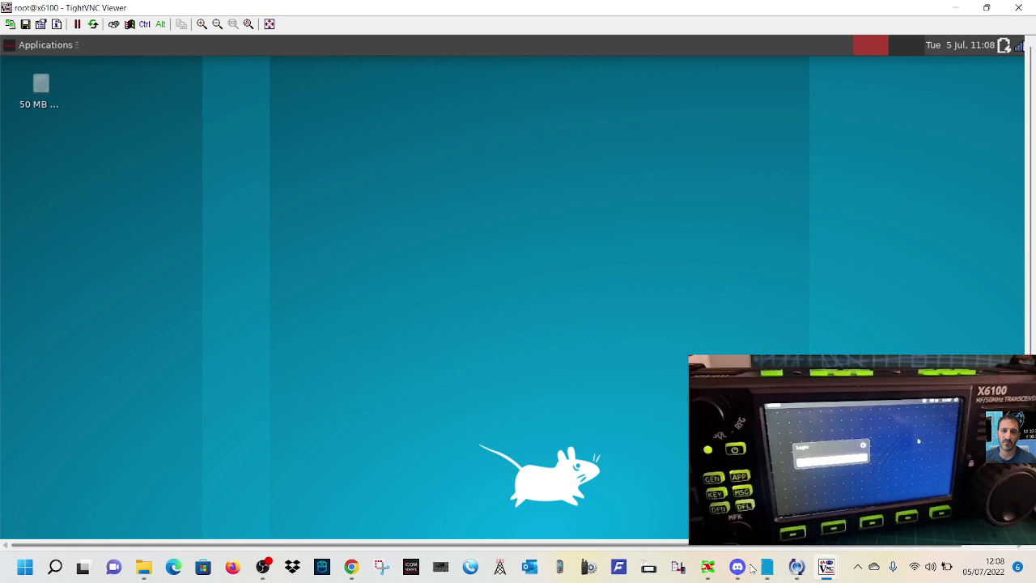
Launch TigerVNC Viewer on the x6100 desktop, connect to localhost:5901, and minimize the resulting radio display window.
left_click(11, 46)
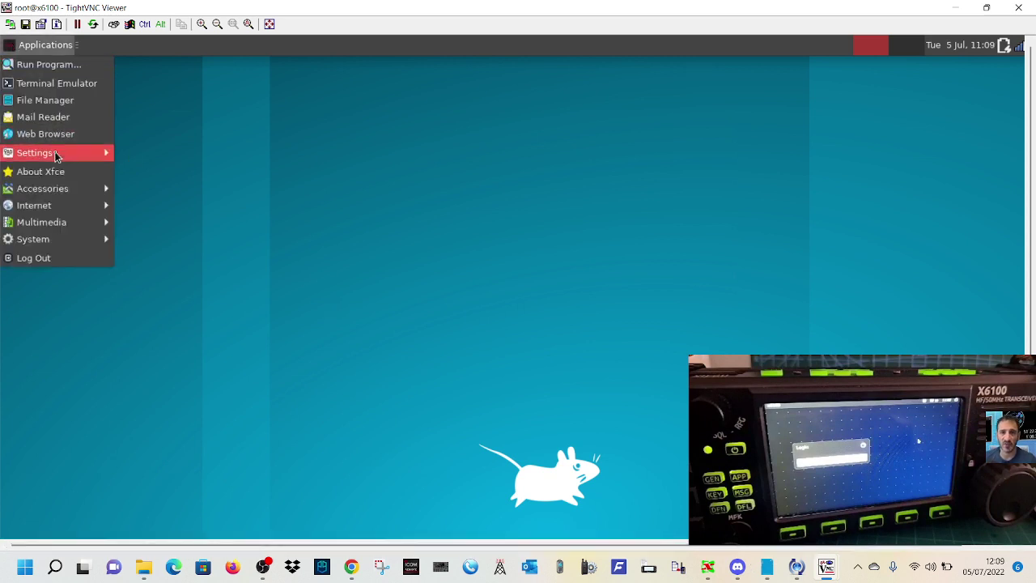
mouse_move(65, 197)
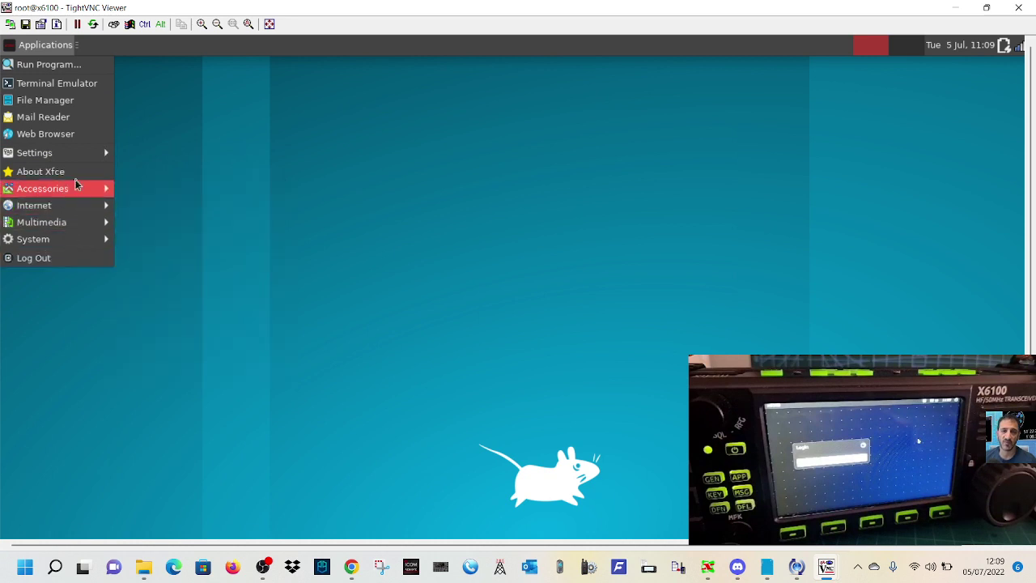
mouse_move(74, 158)
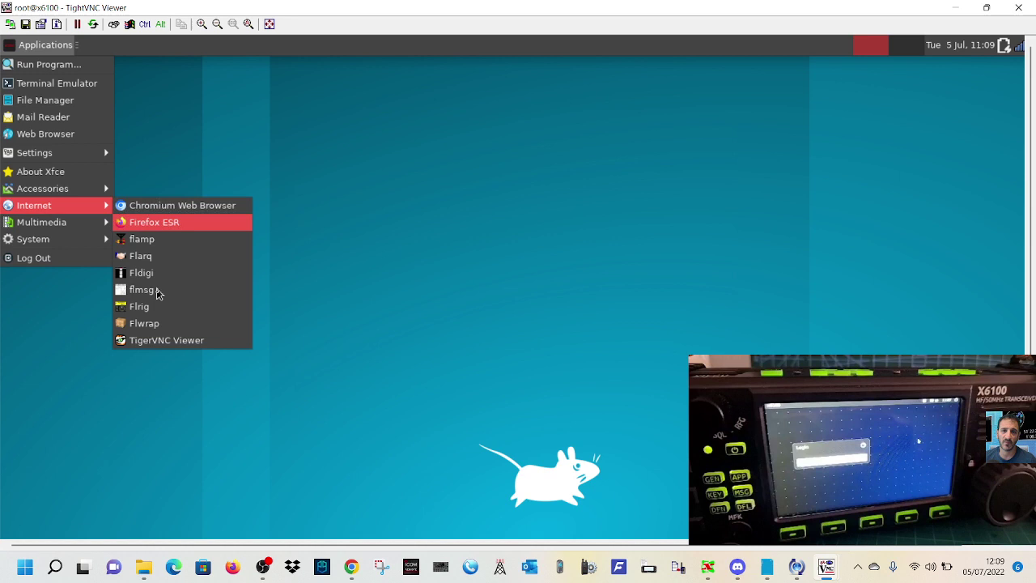
left_click(163, 341)
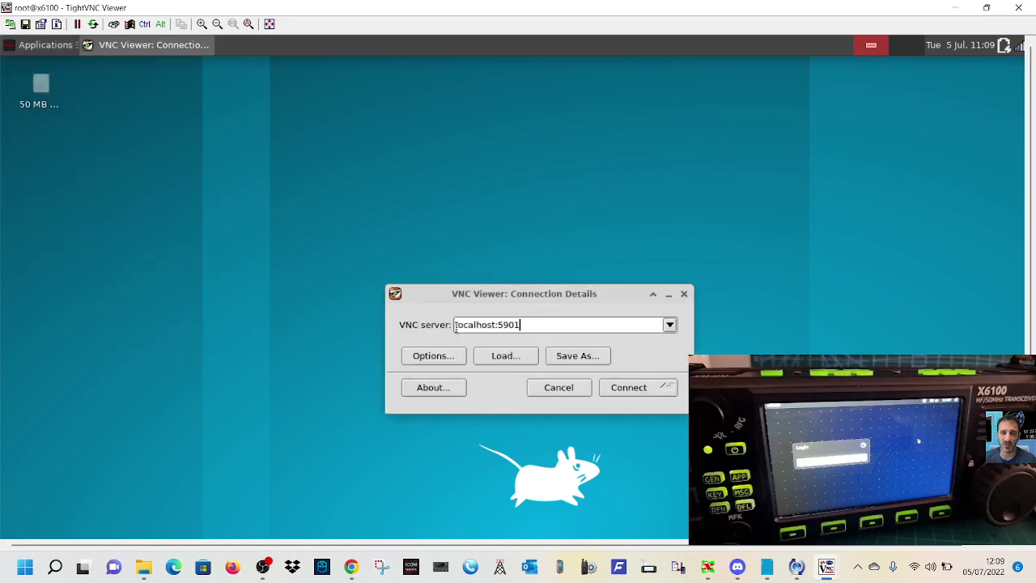
left_click(620, 388)
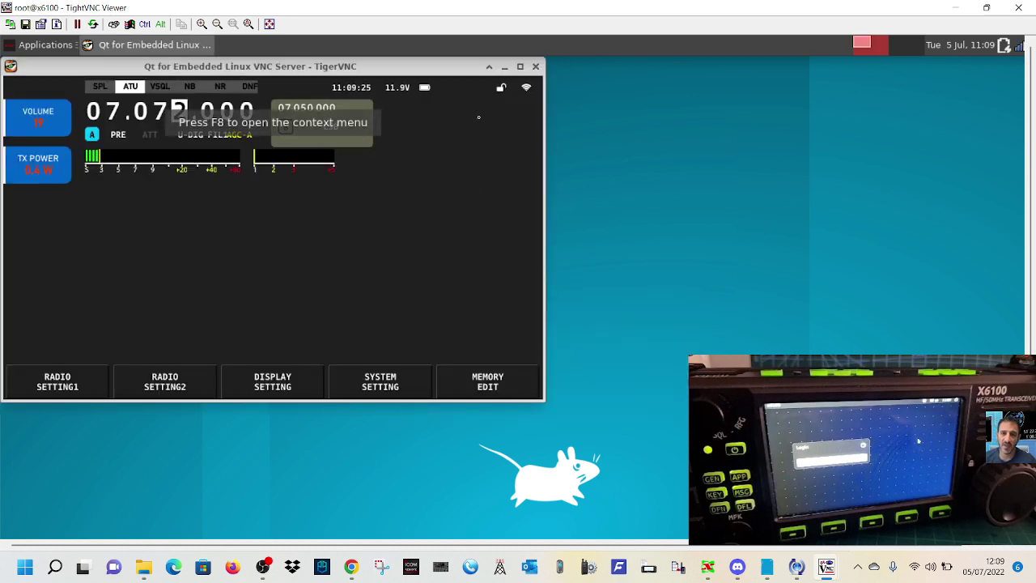
left_click(504, 67)
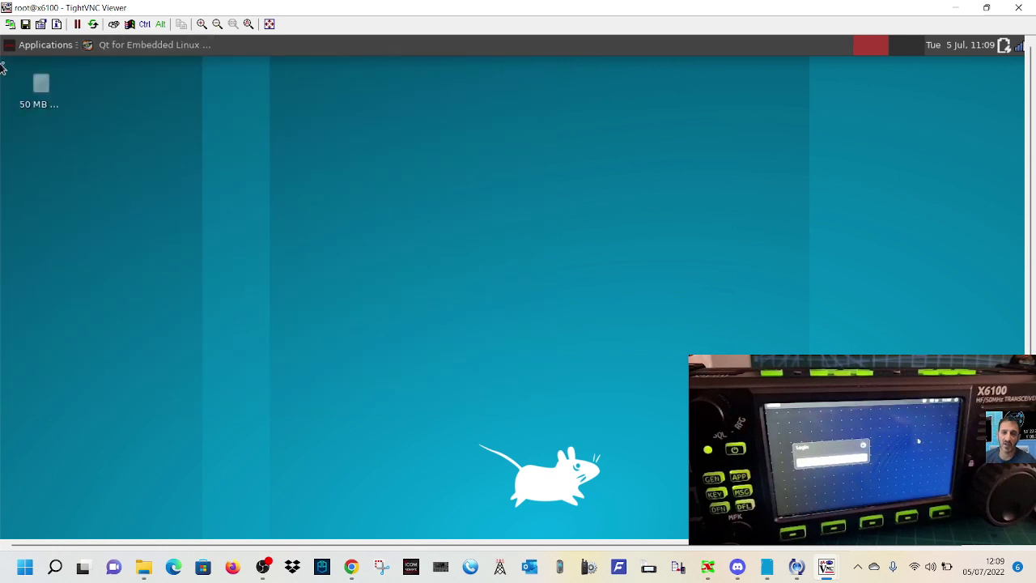
Launch wsjtx from the x6100 desktop's multimedia applications.
left_click(24, 49)
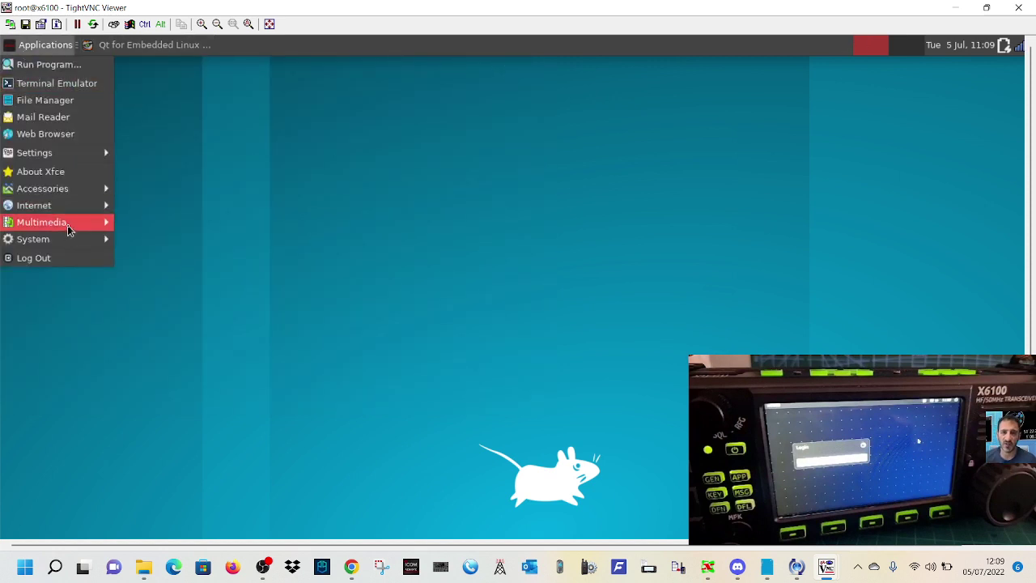
mouse_move(73, 197)
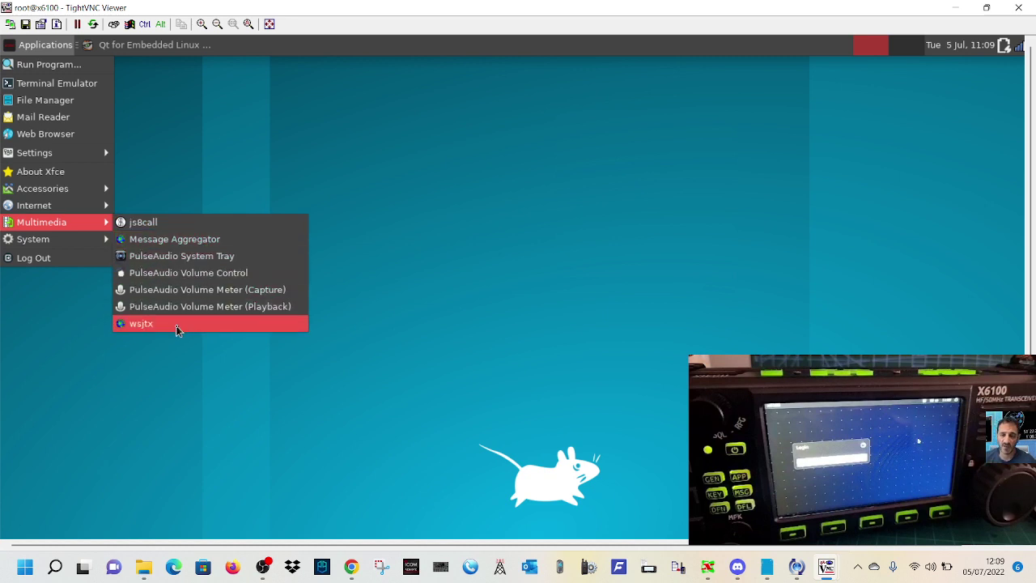
left_click(177, 324)
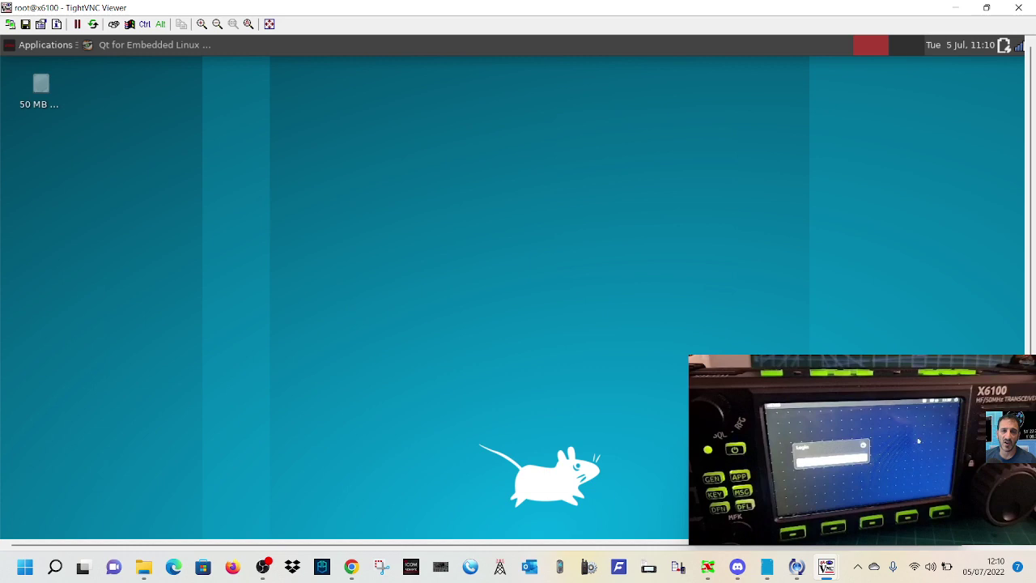
Minimize the x6100 session and switch to Chrome to view the TightVNC home page.
left_click(959, 8)
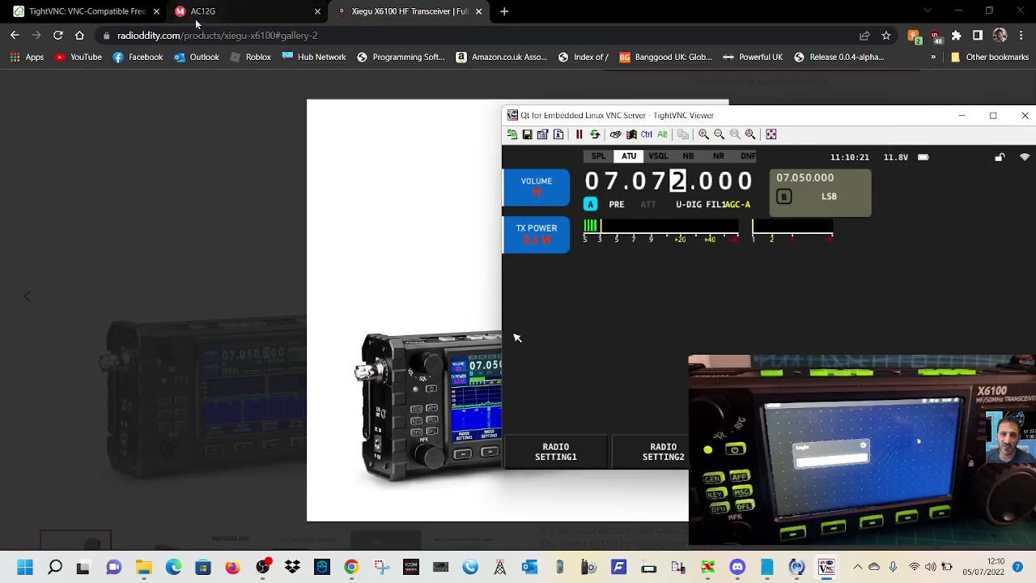
left_click(114, 12)
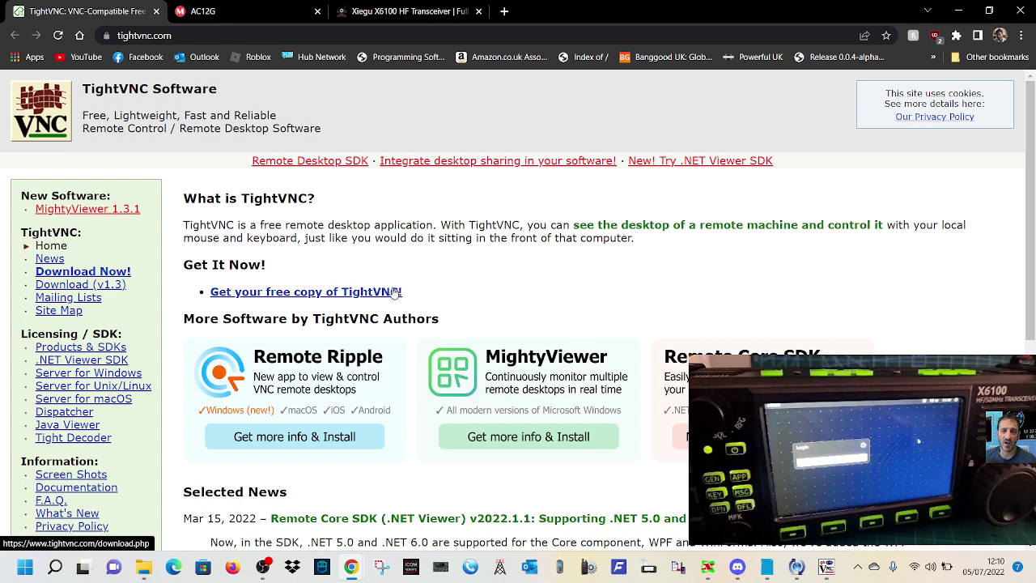
Return to the x6100 session in TightVNC Viewer, move the WSJT-X window higher, and dismiss its sound input error.
left_click(827, 569)
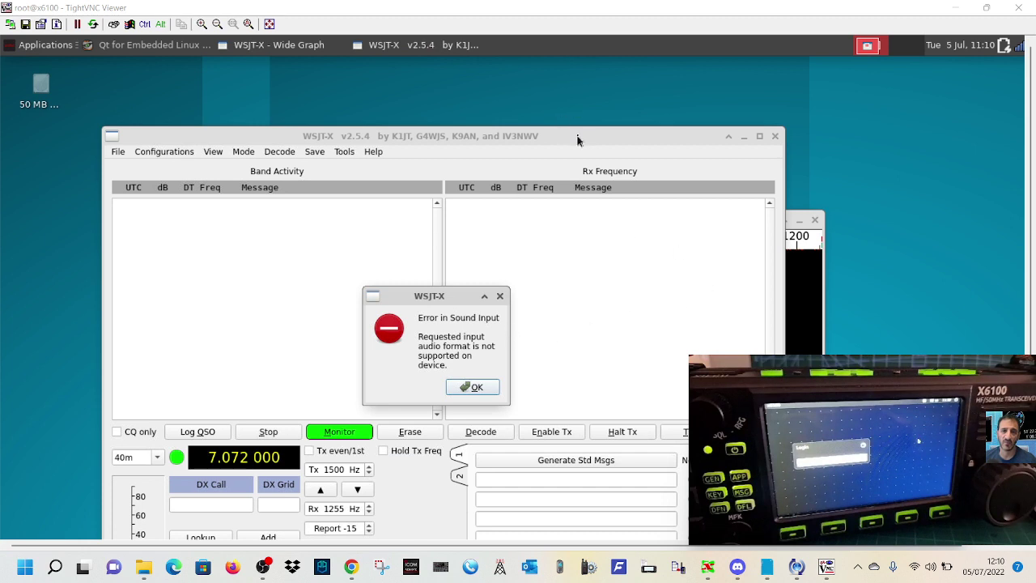
left_click_drag(577, 131, 572, 74)
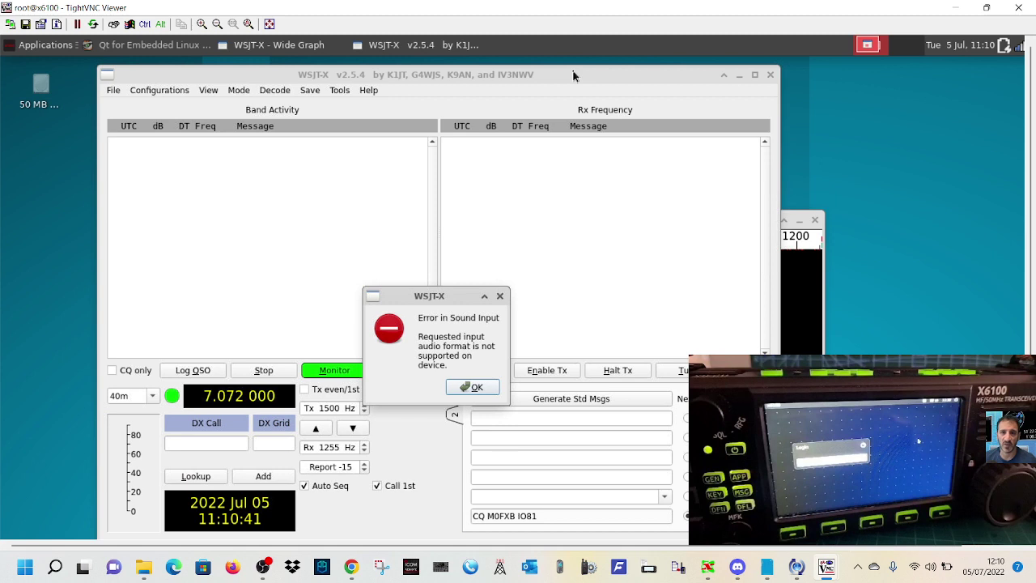
left_click(473, 388)
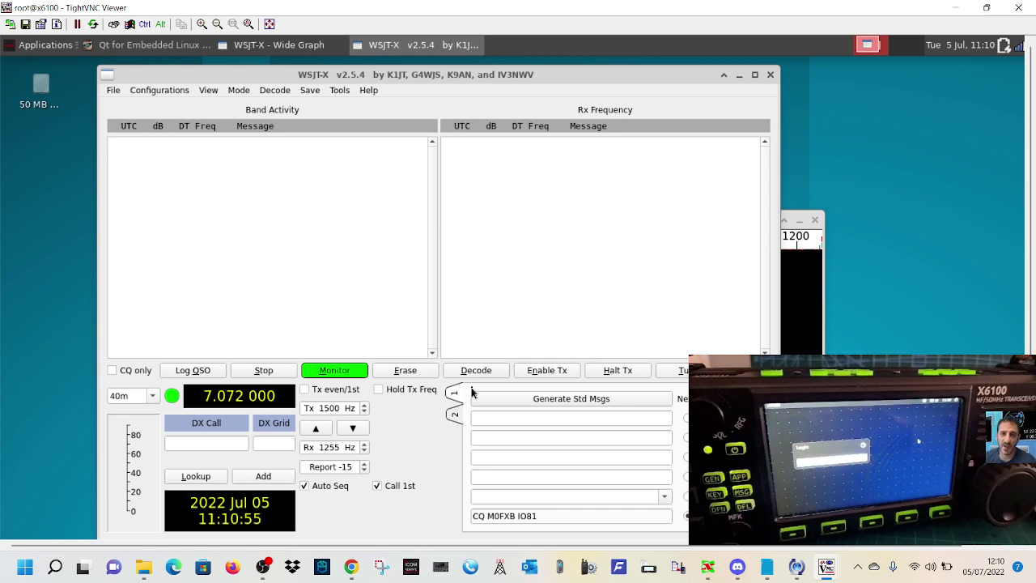
Open the x6100 desktop's Display settings and move that window fully into view to check the resolution.
left_click(10, 48)
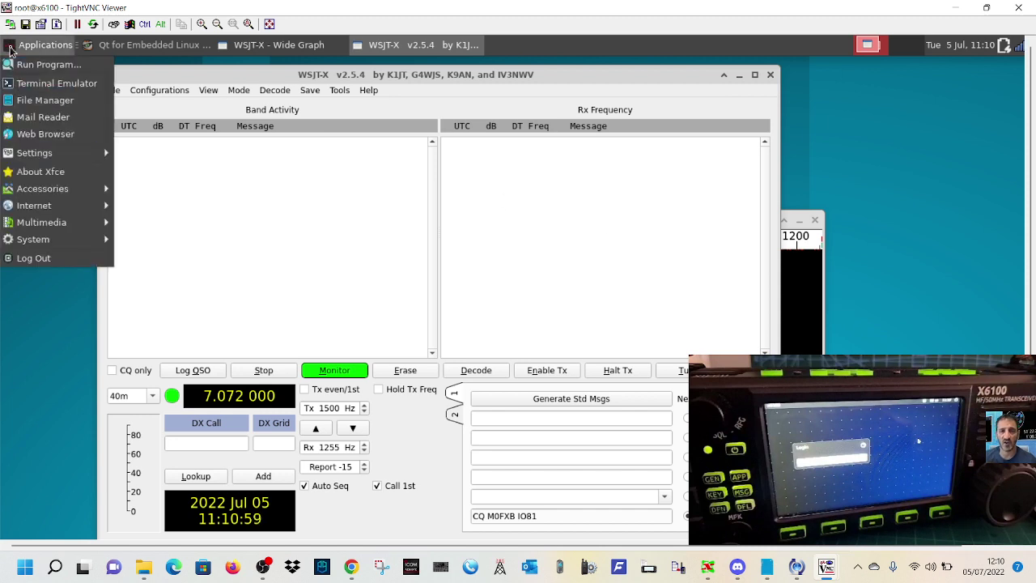
mouse_move(81, 233)
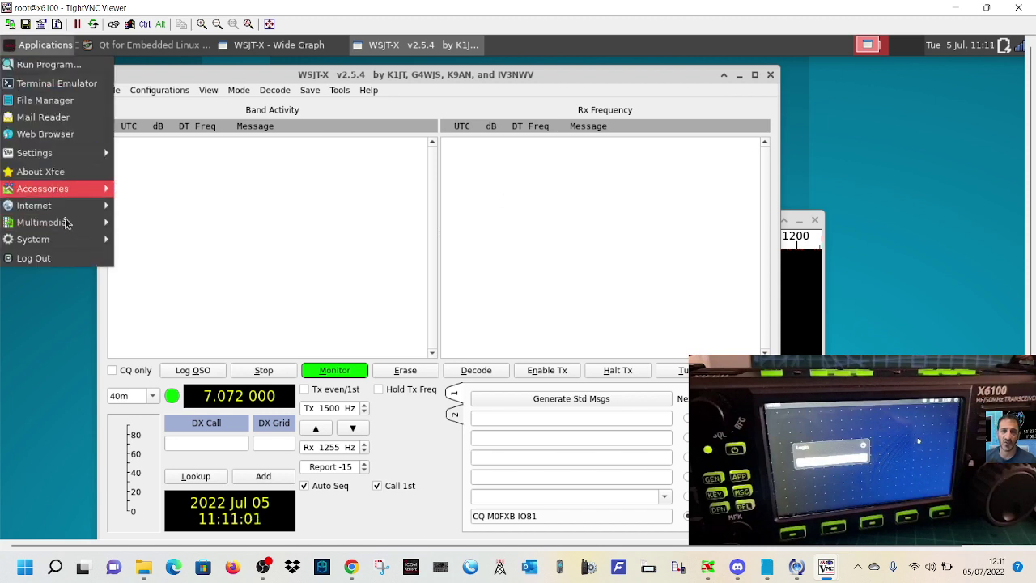
mouse_move(58, 193)
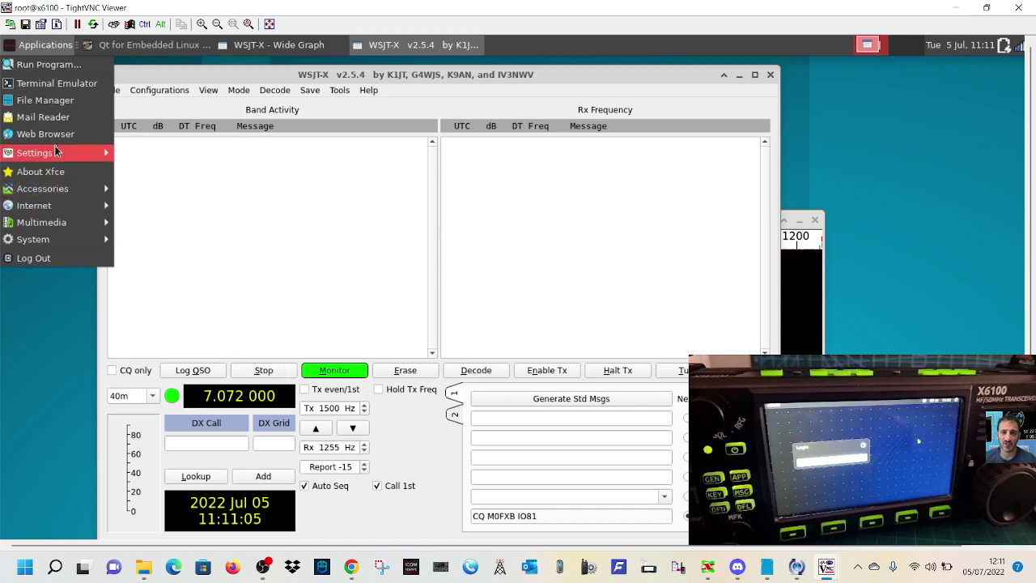
mouse_move(55, 150)
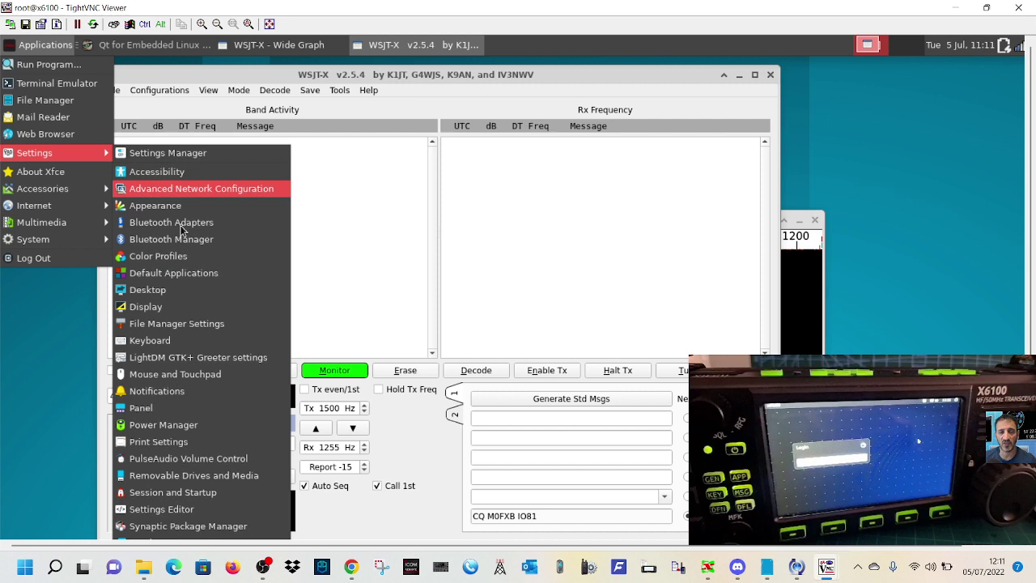
left_click(169, 314)
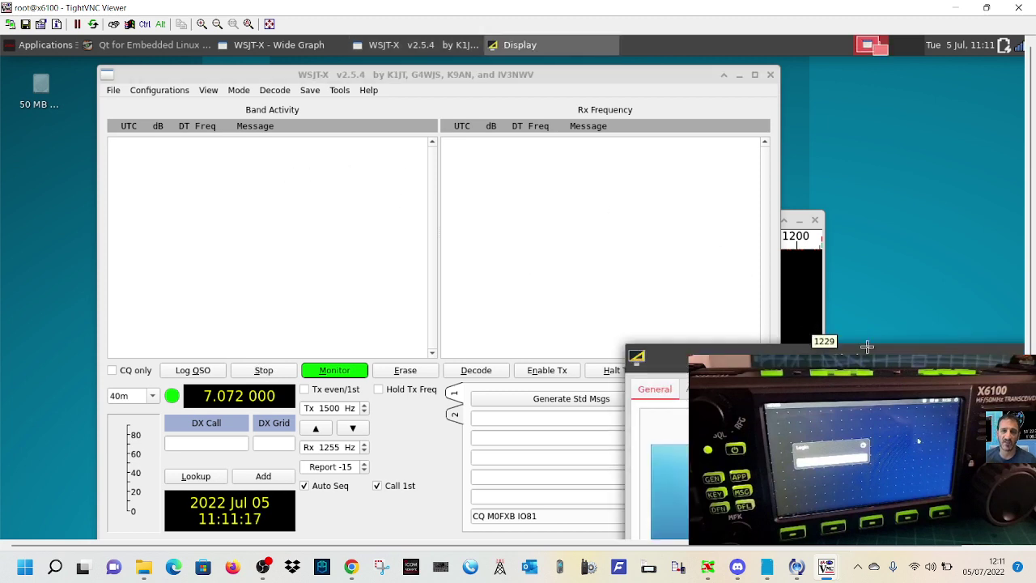
left_click_drag(906, 362, 606, 170)
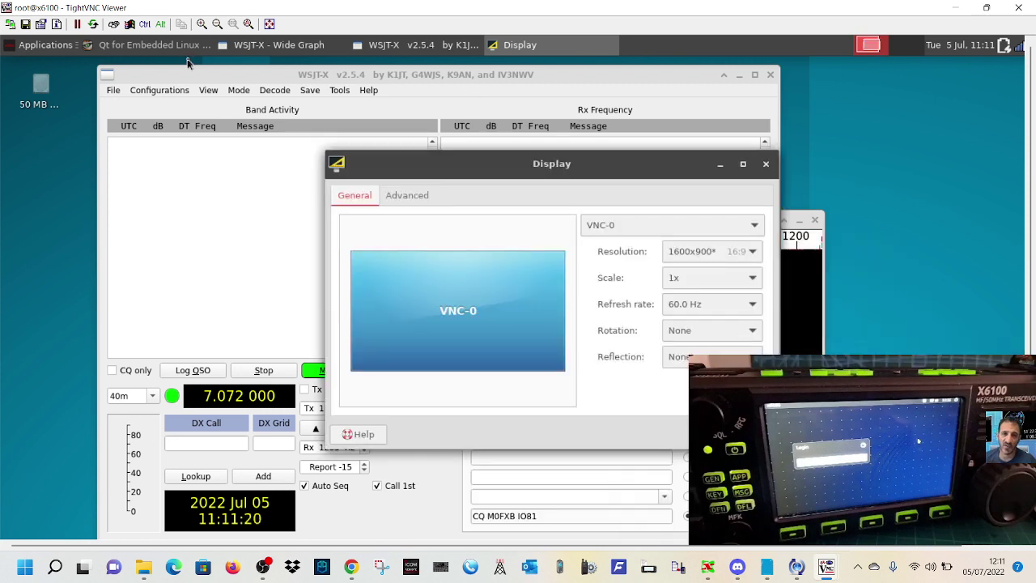
Open the WSJT-X settings, move the dialog into full view, and review the audio and radio configuration.
left_click(114, 90)
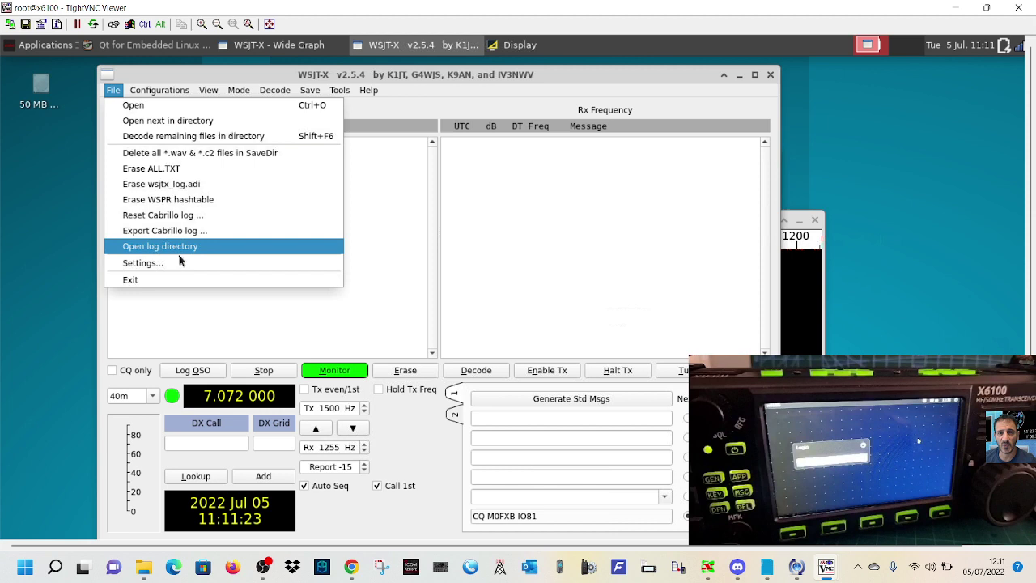
left_click(179, 261)
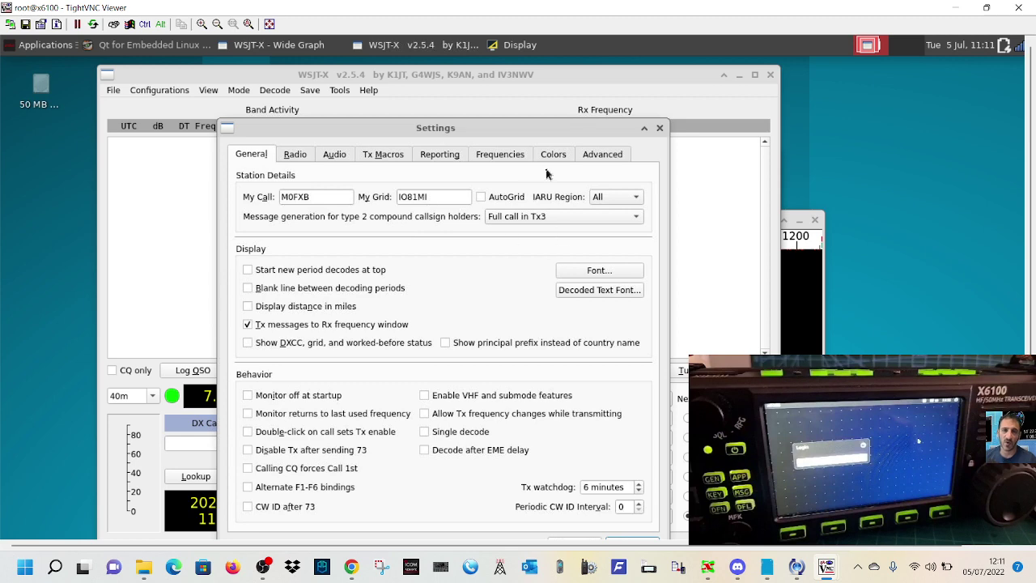
left_click_drag(508, 124, 496, 65)
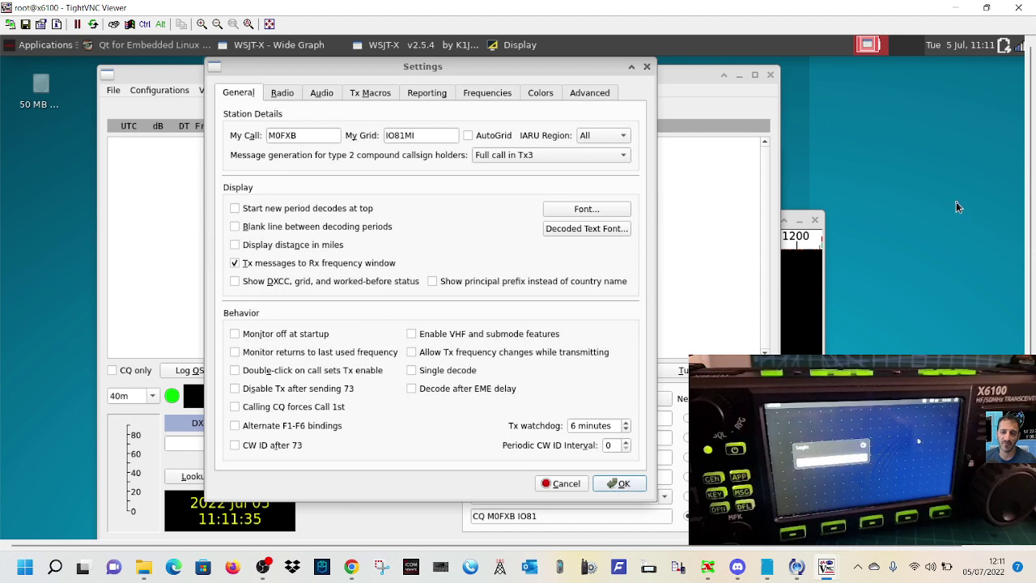
left_click(315, 98)
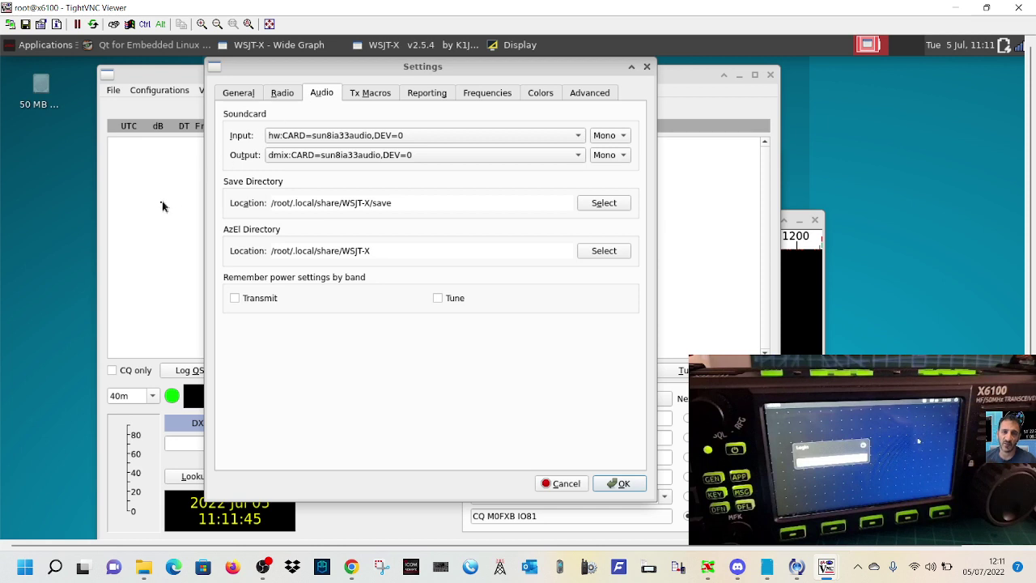
left_click(283, 93)
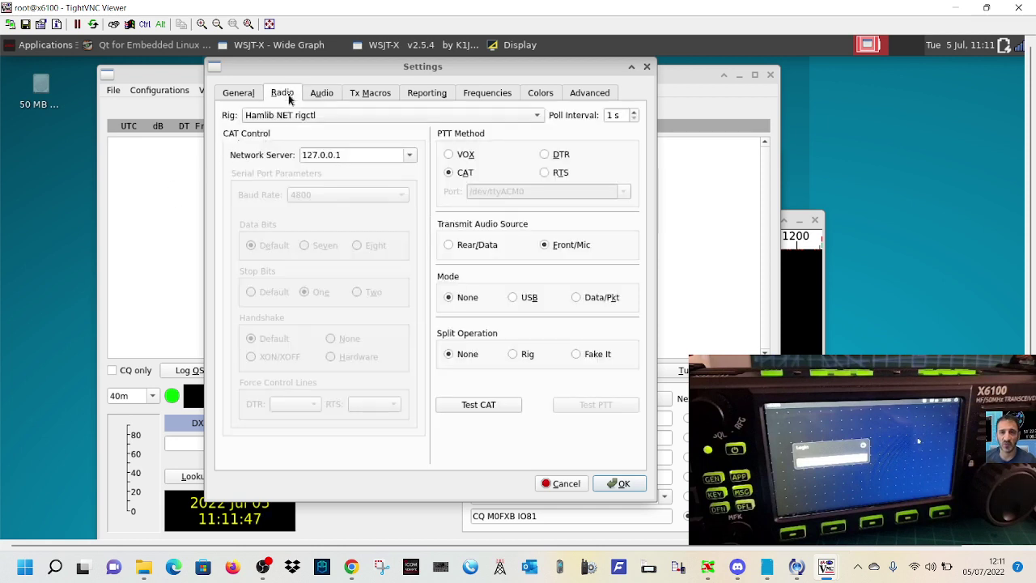
left_click(328, 94)
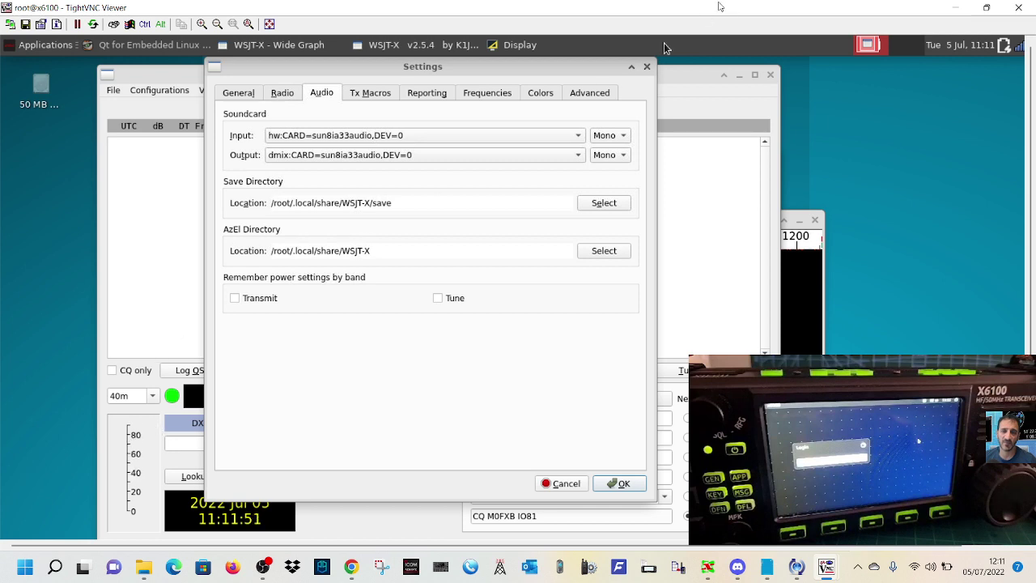
Bring back the Qt for Embedded Linux radio display, open RADIO SETTING1, and try the ATU control.
left_click(910, 127)
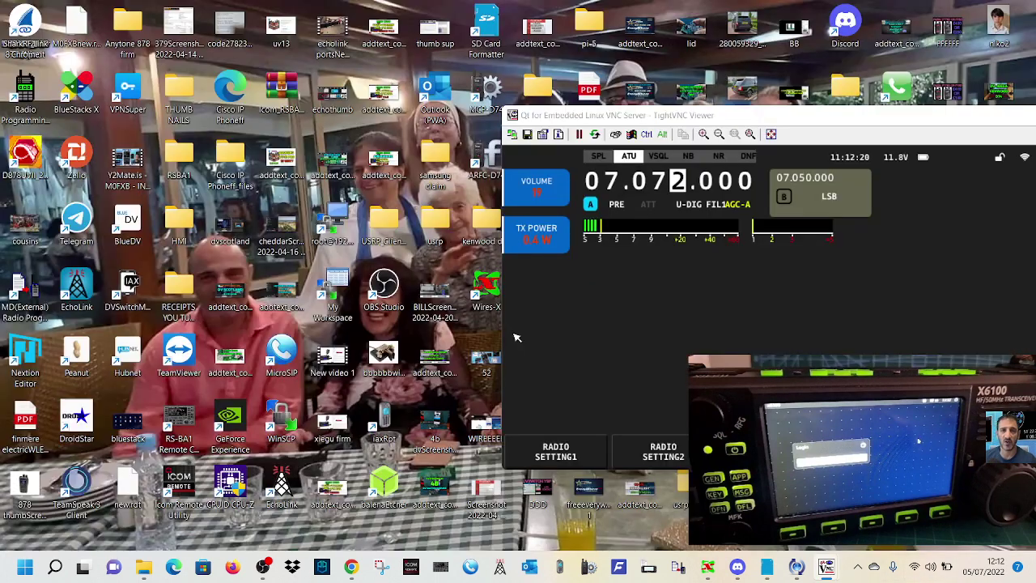
left_click(825, 502)
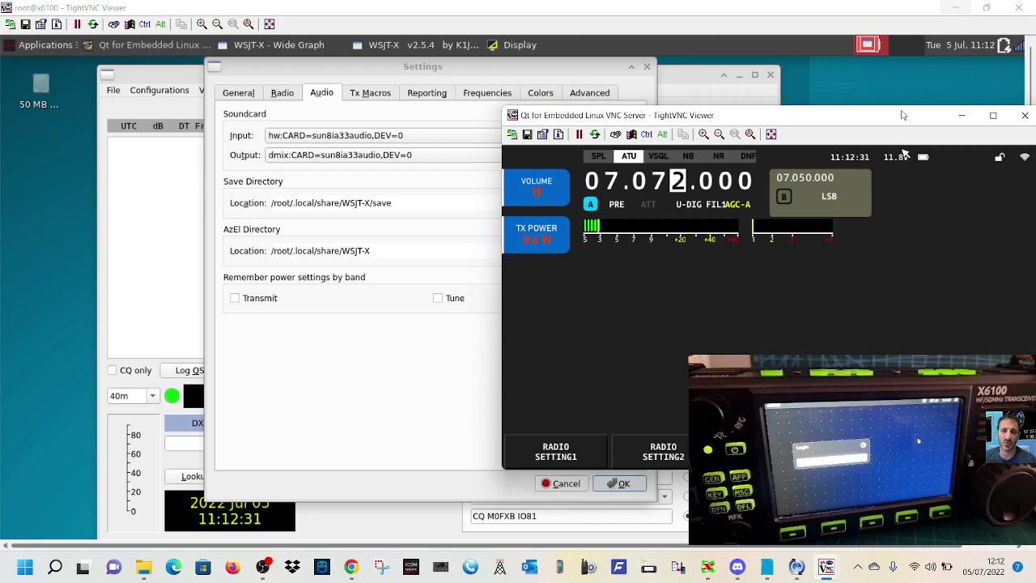
left_click(557, 454)
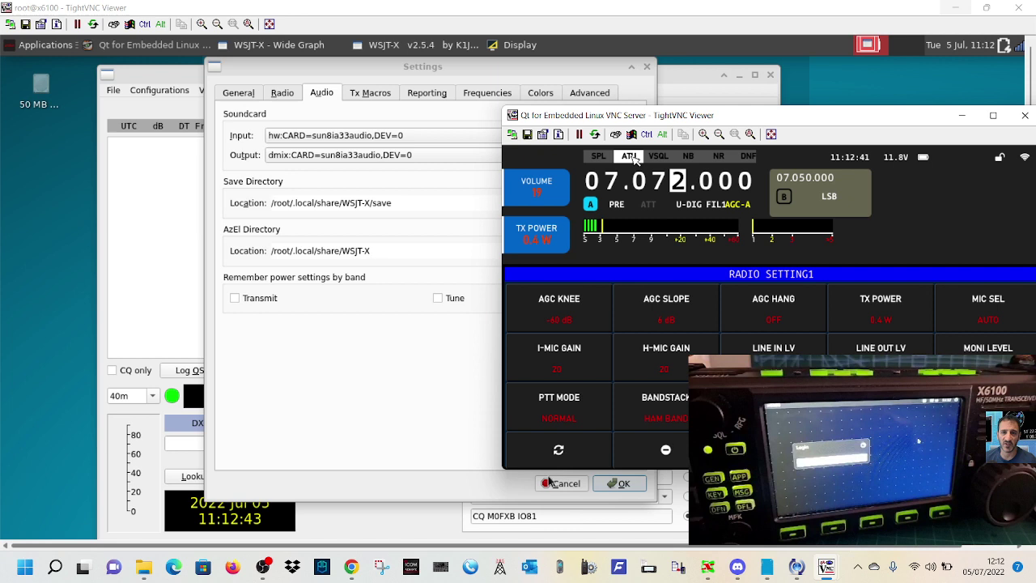
left_click(630, 157)
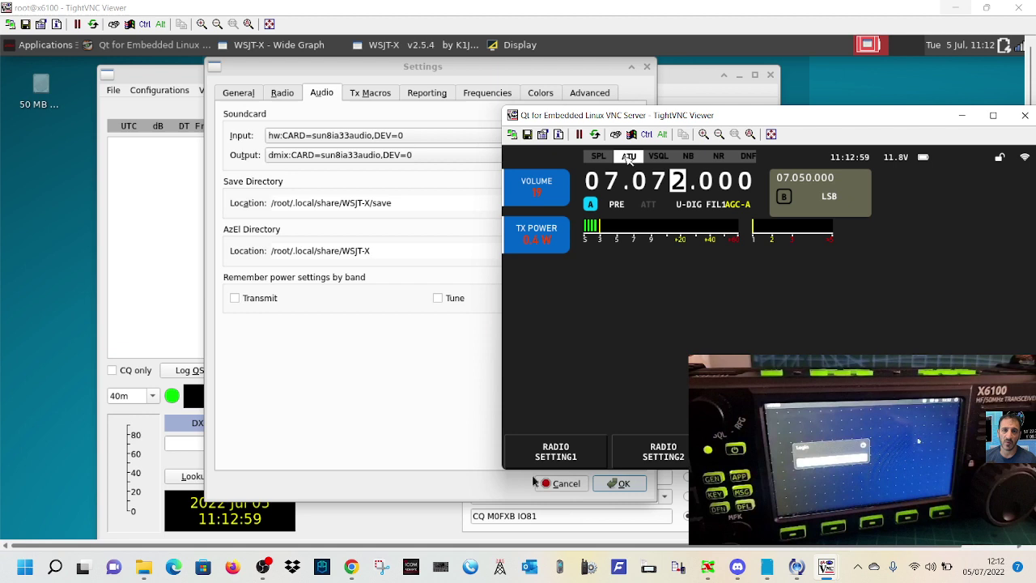
left_click(629, 157)
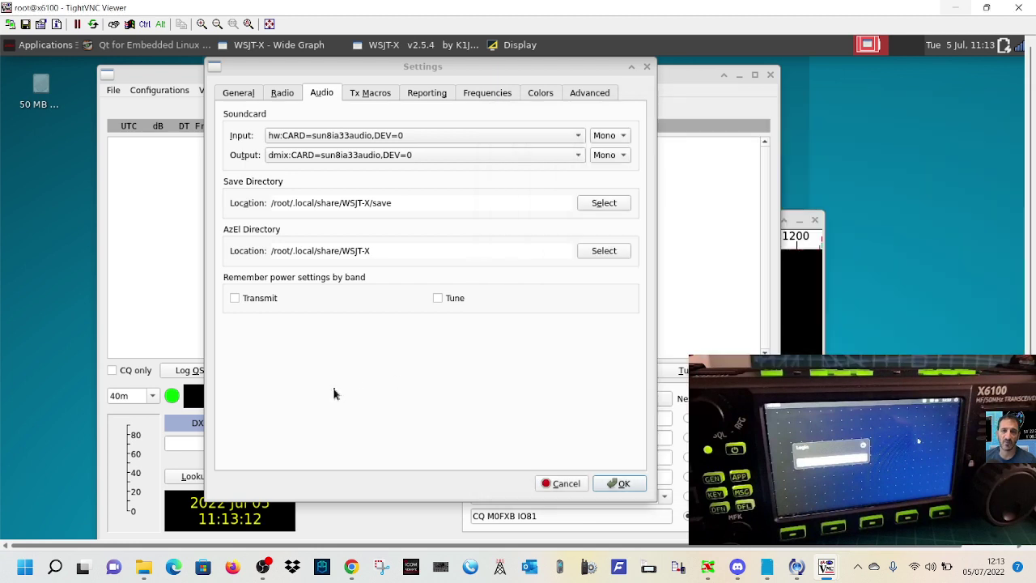
left_click(334, 394)
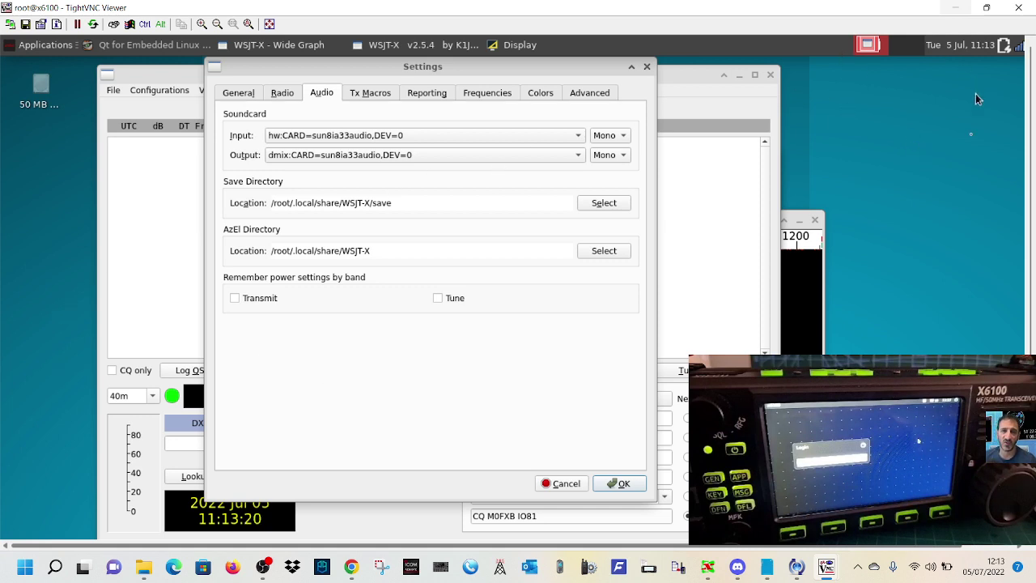
left_click(951, 212)
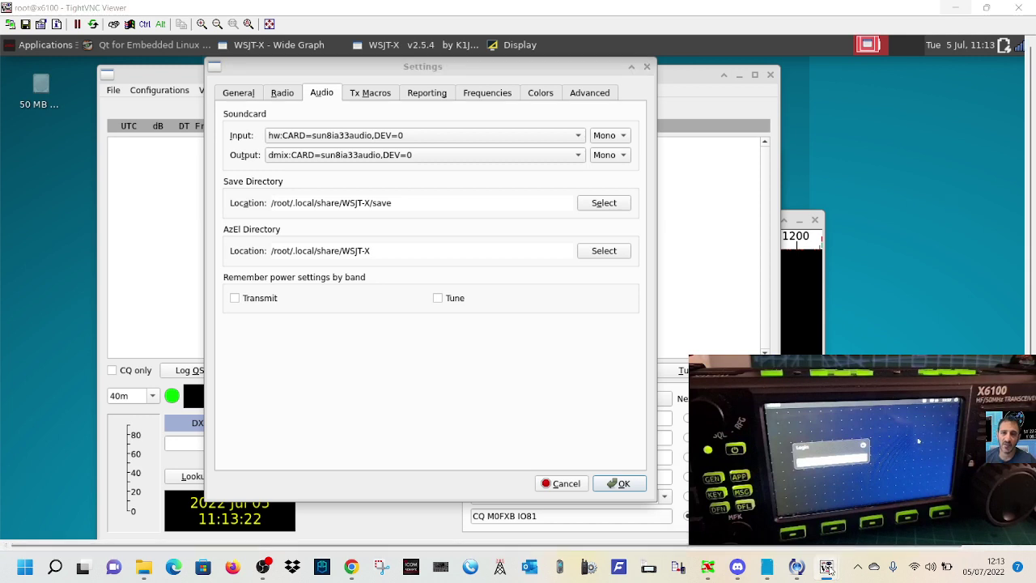